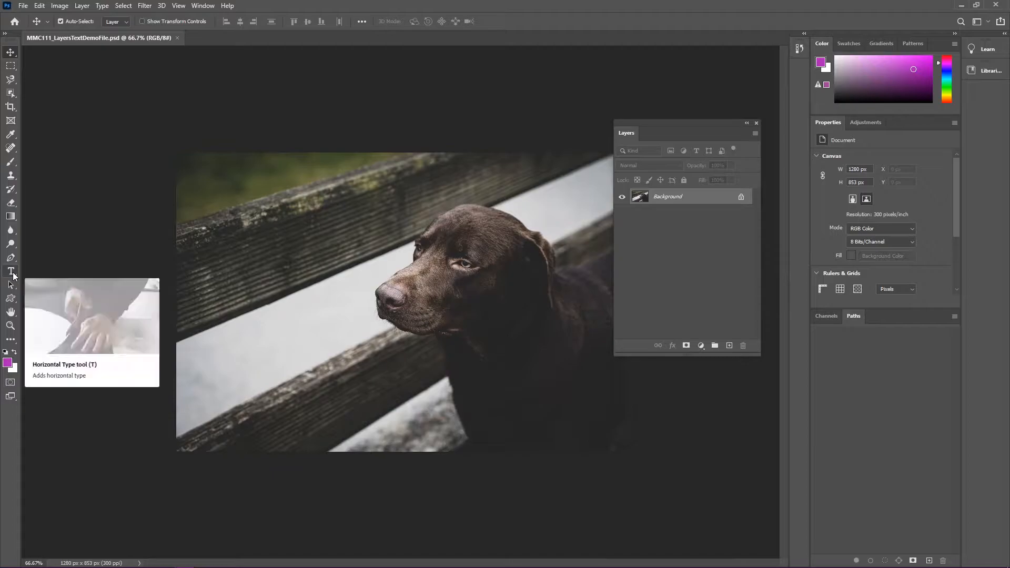
Add horizontal point text reading "The Goodest" over the upper-left part of the dog photo.
{"action": "left_click", "coordinate": [13, 274]}
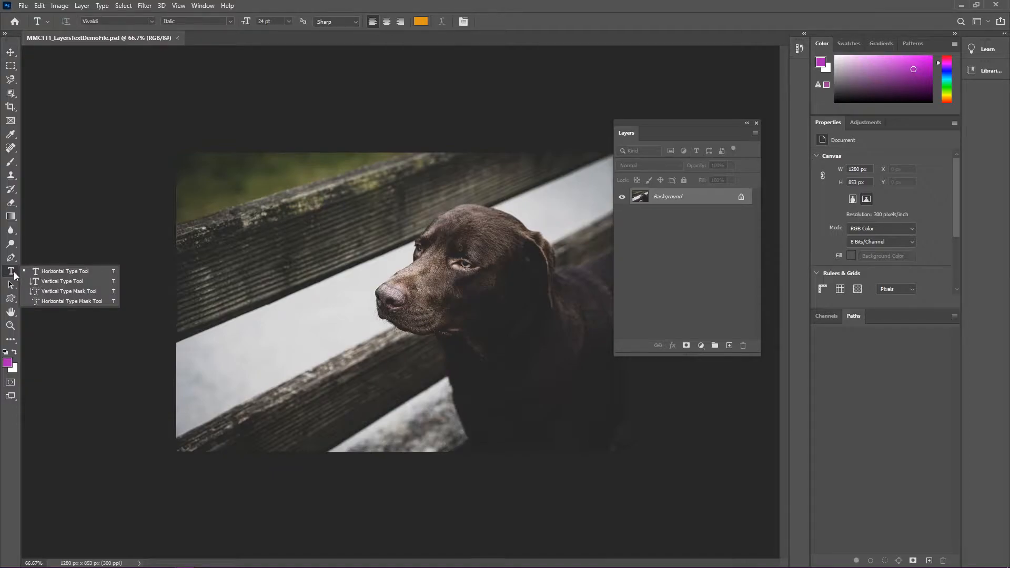
{"action": "left_click", "coordinate": [75, 273]}
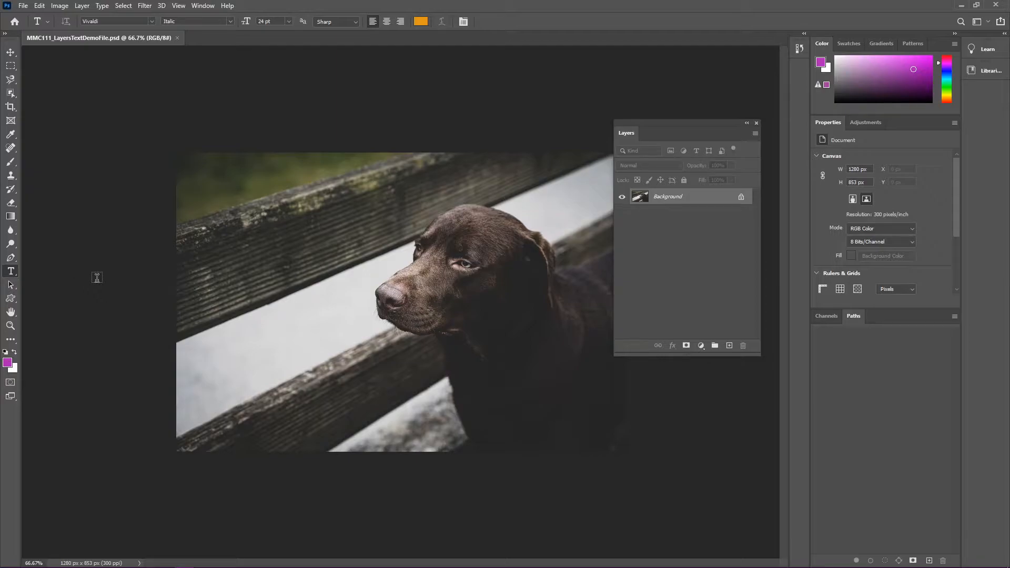
{"action": "left_click", "coordinate": [220, 208]}
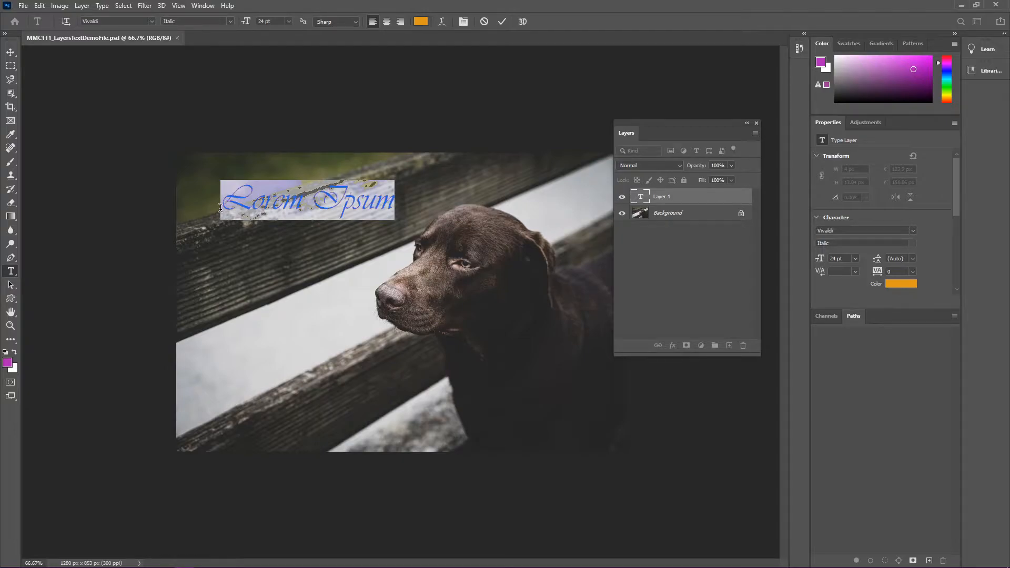
{"action": "type", "text": "The Goo"}
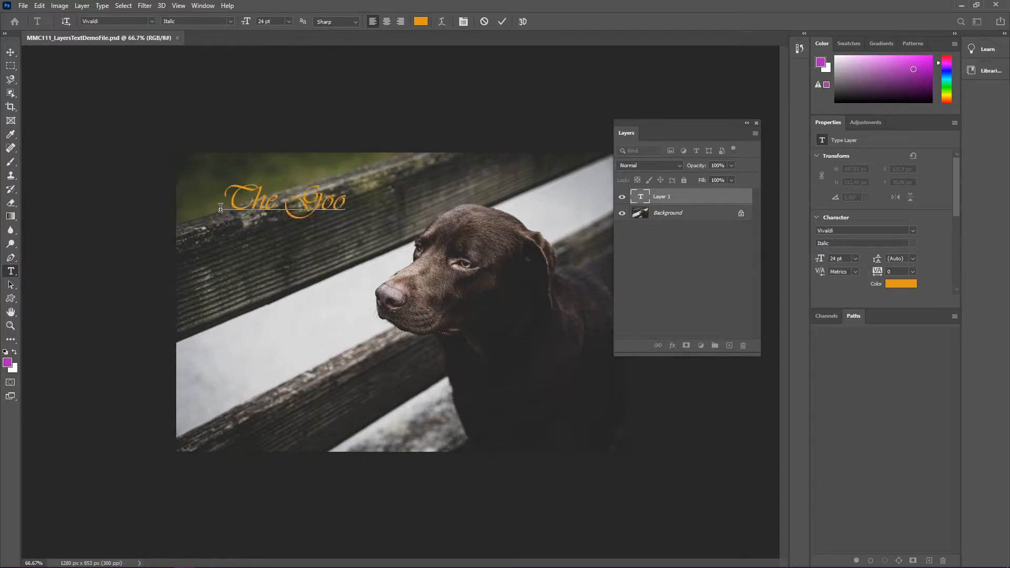
{"action": "type", "text": "dest"}
Select all of the "The Goodest" text and set its font to Bell MT.
{"action": "left_click_drag", "start_coordinate": [383, 201], "coordinate": [231, 203]}
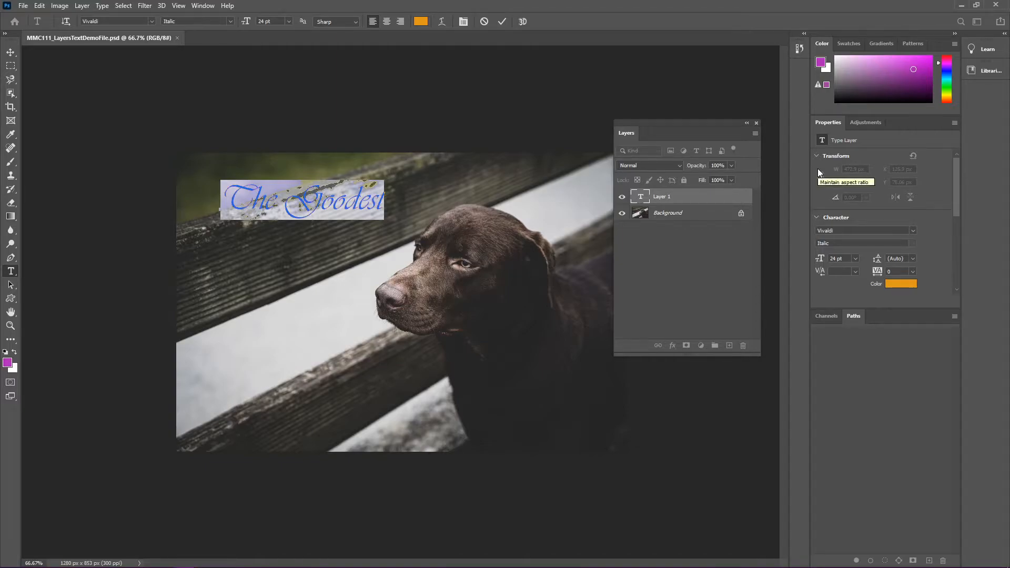
{"action": "left_click", "coordinate": [153, 20]}
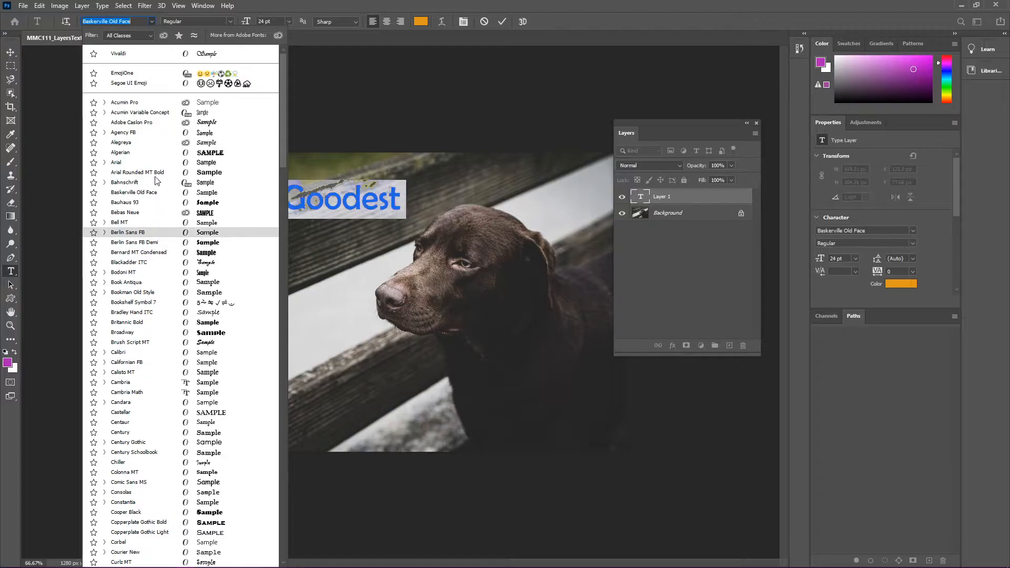
{"action": "left_click", "coordinate": [151, 21]}
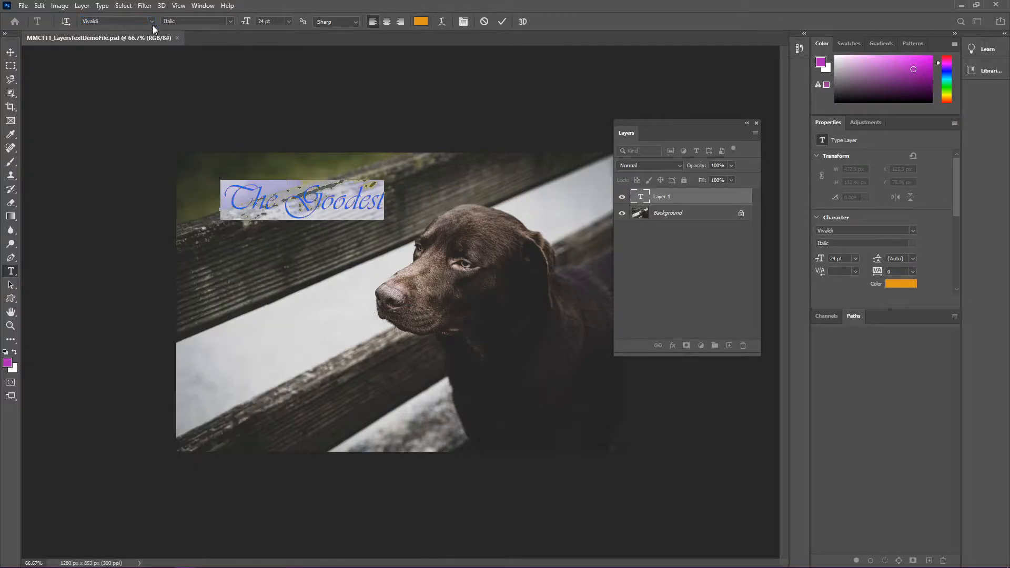
{"action": "left_click", "coordinate": [914, 230]}
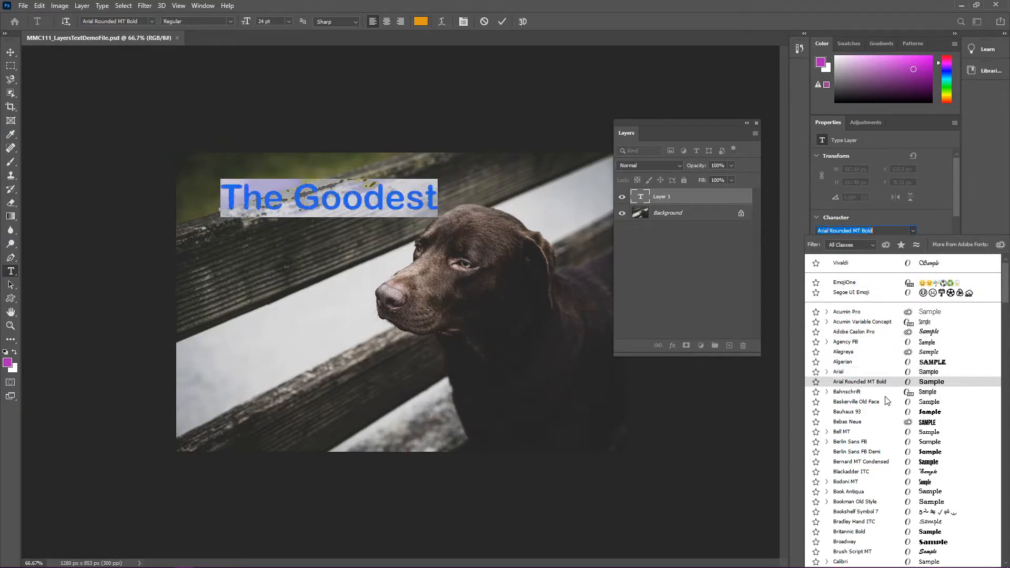
{"action": "left_click", "coordinate": [896, 436]}
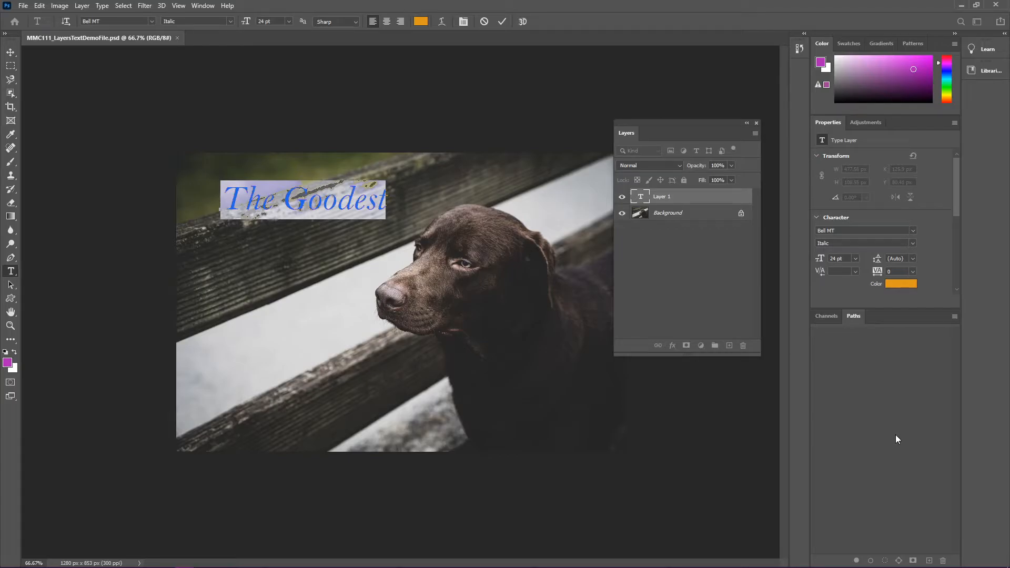
Compare the Regular, Italic and Bold styles on the selected text and leave it set to Bold.
{"action": "left_click", "coordinate": [913, 245]}
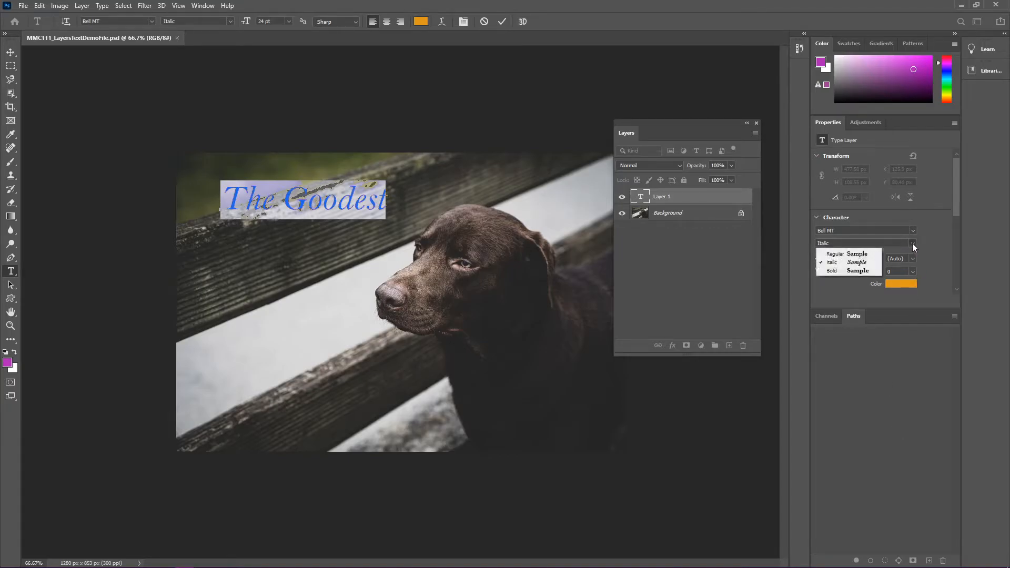
{"action": "left_click", "coordinate": [853, 271]}
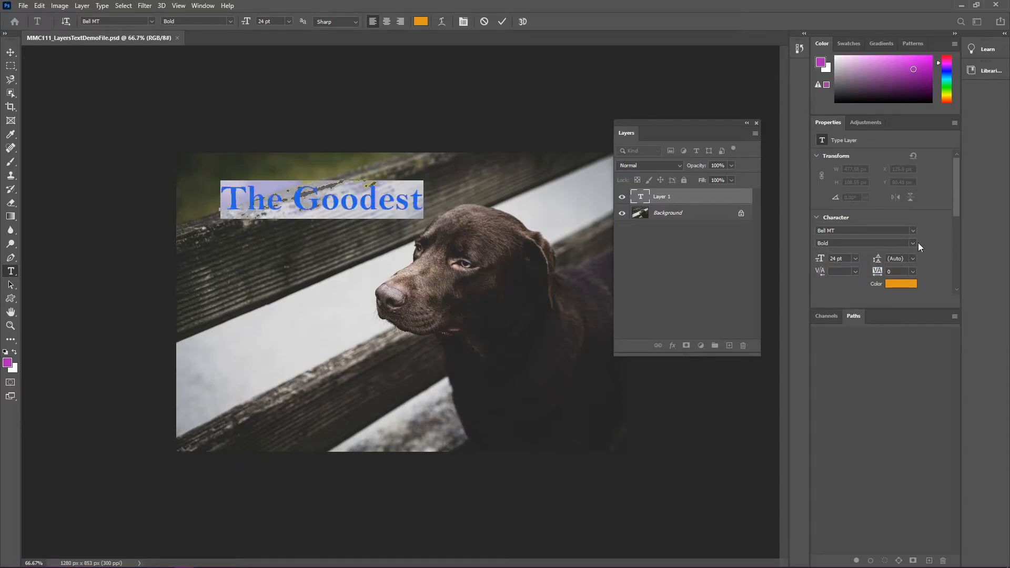
{"action": "left_click", "coordinate": [916, 242]}
{"action": "left_click", "coordinate": [873, 255]}
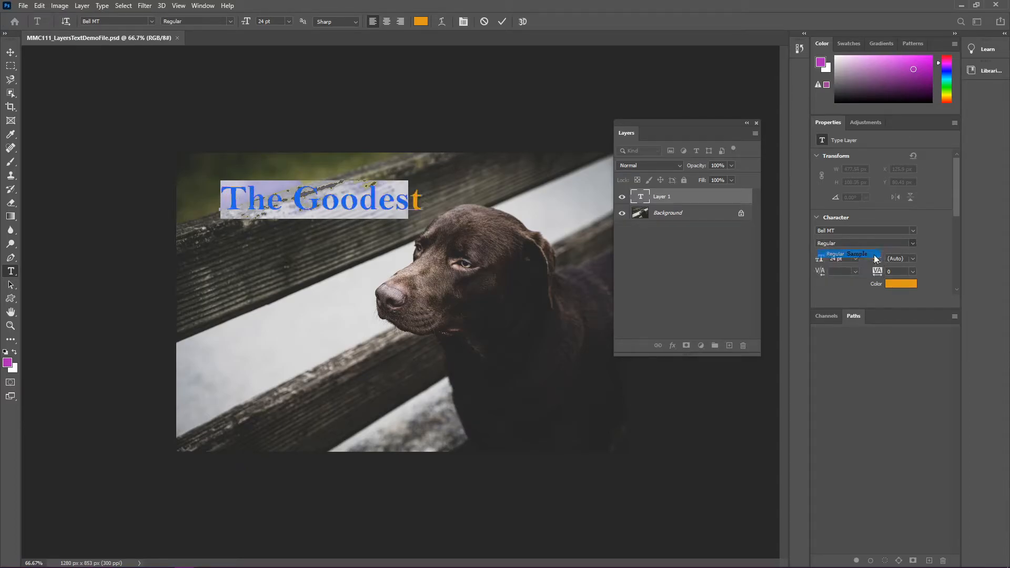
{"action": "left_click", "coordinate": [914, 243]}
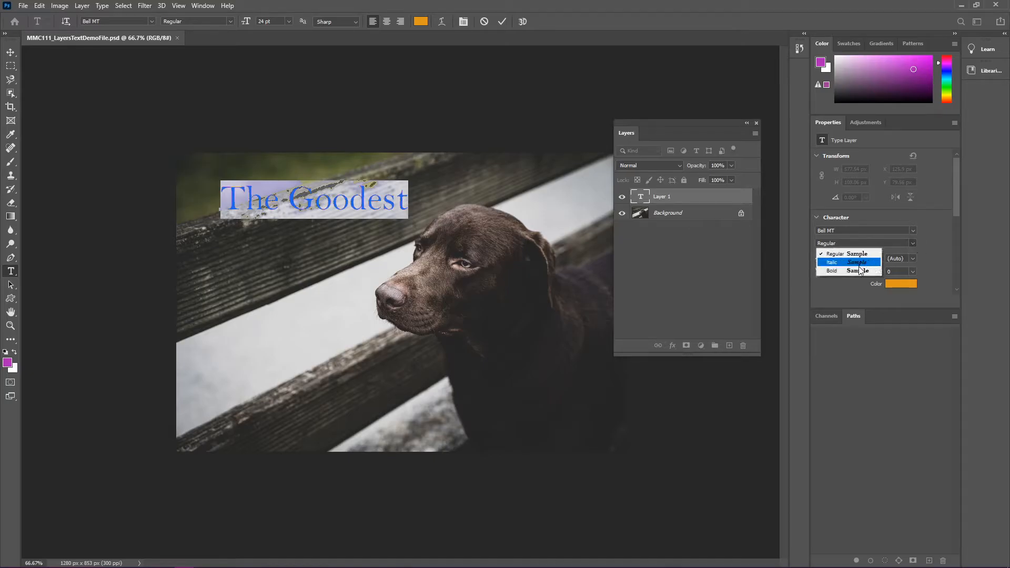
{"action": "left_click", "coordinate": [860, 263]}
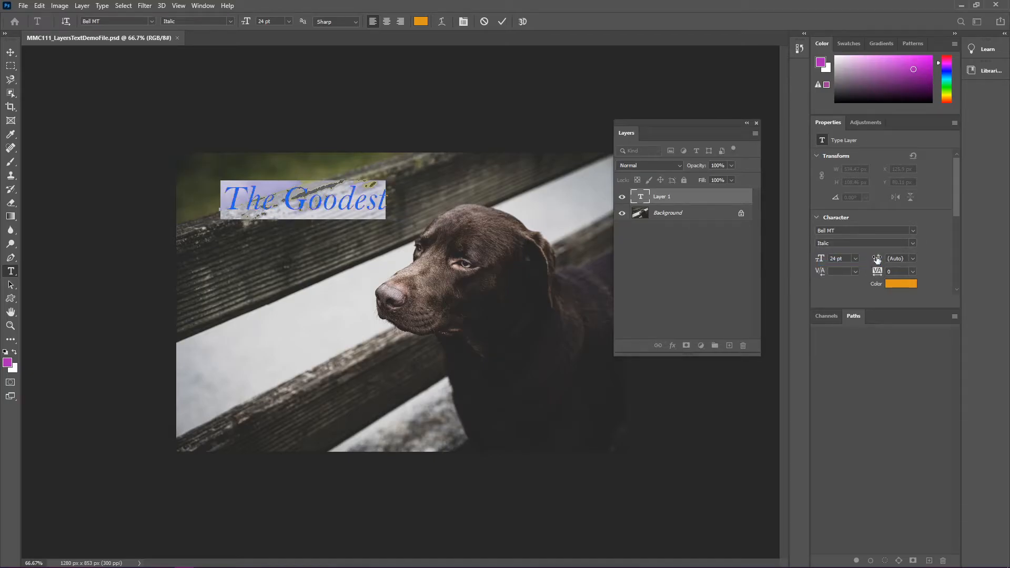
{"action": "left_click", "coordinate": [910, 243]}
{"action": "left_click", "coordinate": [865, 270]}
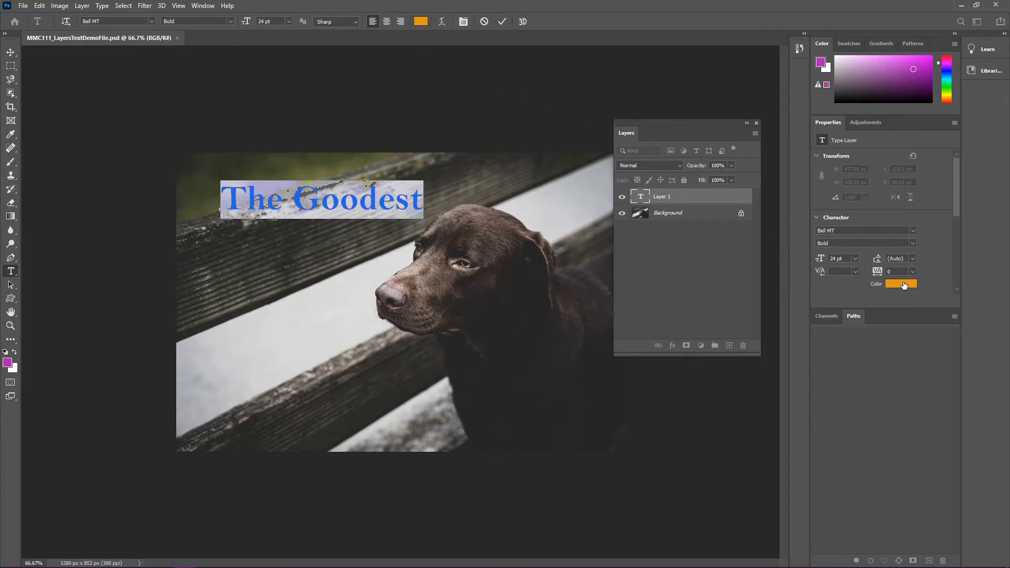
Change the text color to the lighter orange #eeb148 and commit the text edit.
{"action": "left_click", "coordinate": [904, 284]}
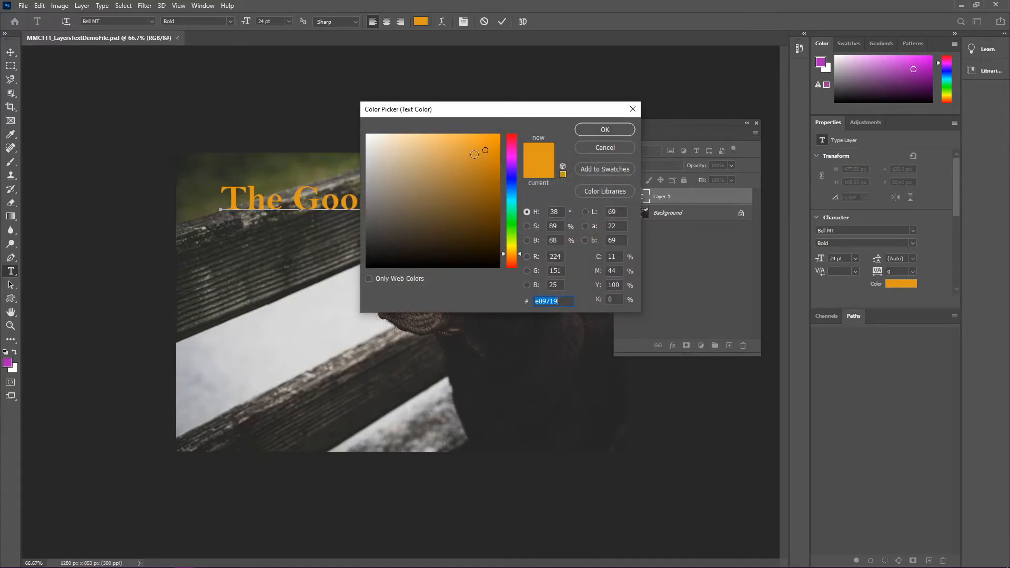
{"action": "left_click", "coordinate": [459, 143]}
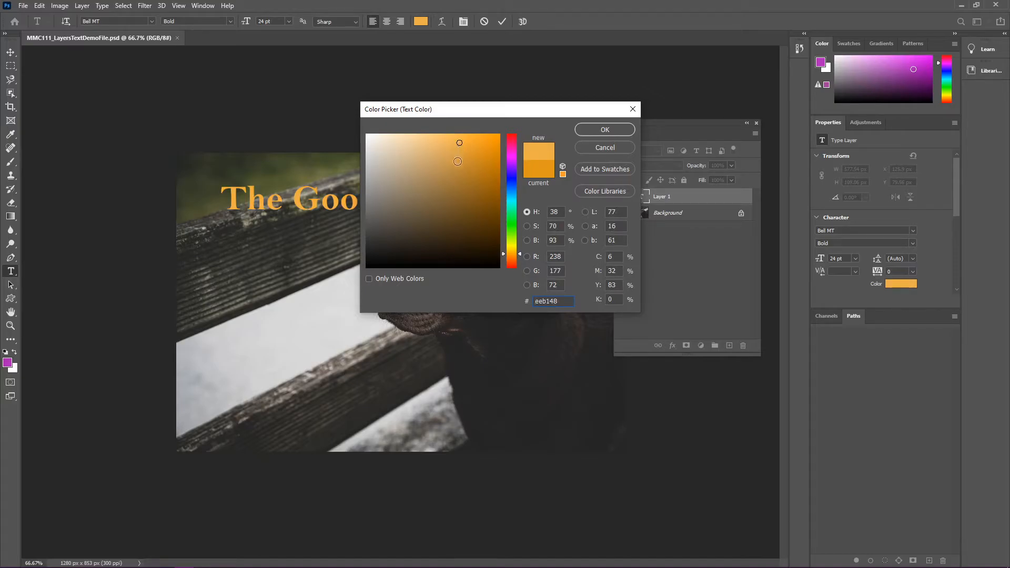
{"action": "left_click", "coordinate": [603, 130]}
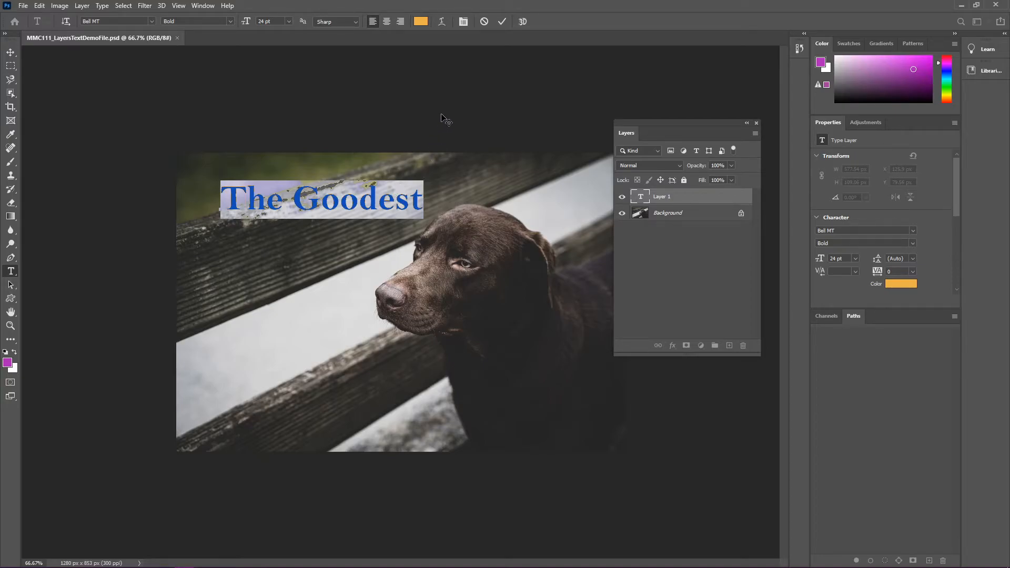
{"action": "left_click", "coordinate": [503, 21]}
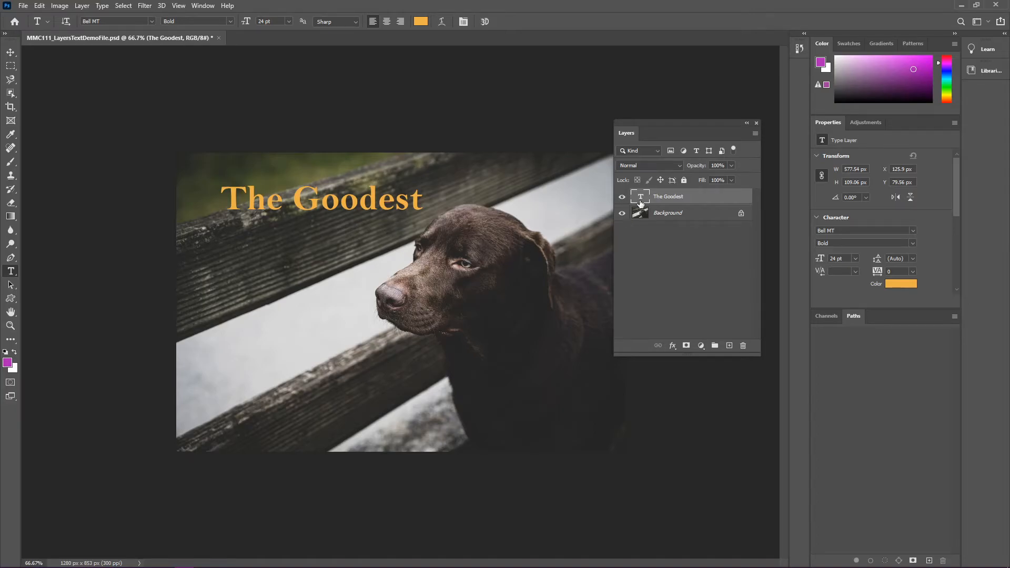
Move the "The Goodest" text down and to the left, to about X 41 px, Y 114 px.
{"action": "left_click_drag", "start_coordinate": [647, 136], "coordinate": [478, 145]}
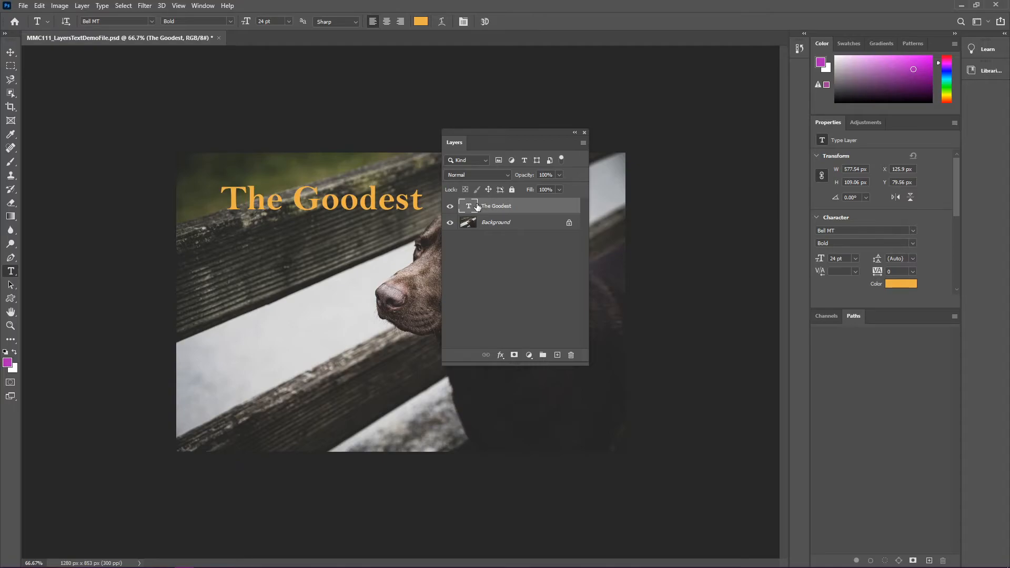
{"action": "left_click", "coordinate": [10, 53]}
{"action": "left_click_drag", "start_coordinate": [296, 205], "coordinate": [266, 218]}
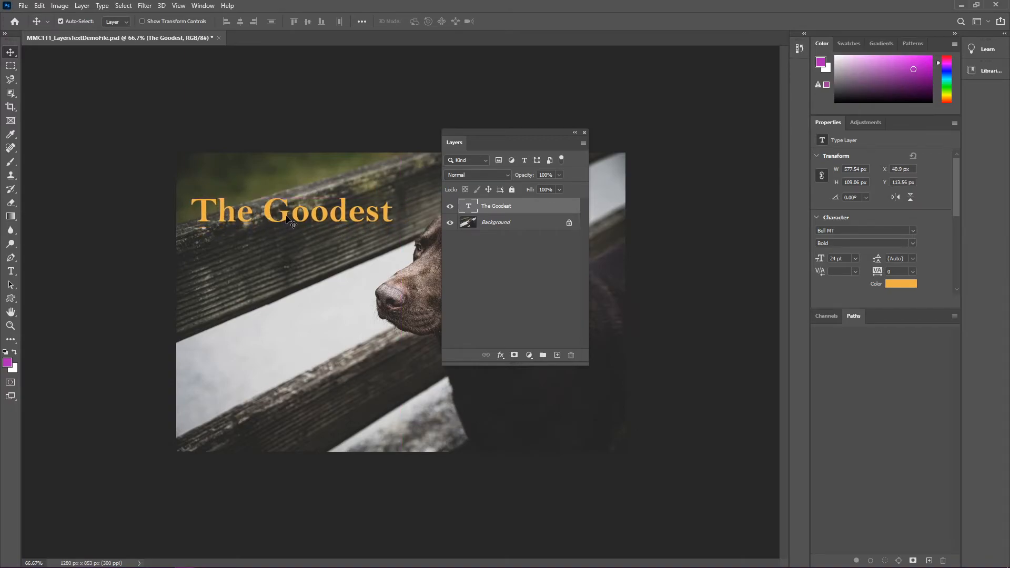
Create a text box about 474 px wide and 117 px high below "The Goodest", containing the words "of Dogs".
{"action": "left_click", "coordinate": [11, 273]}
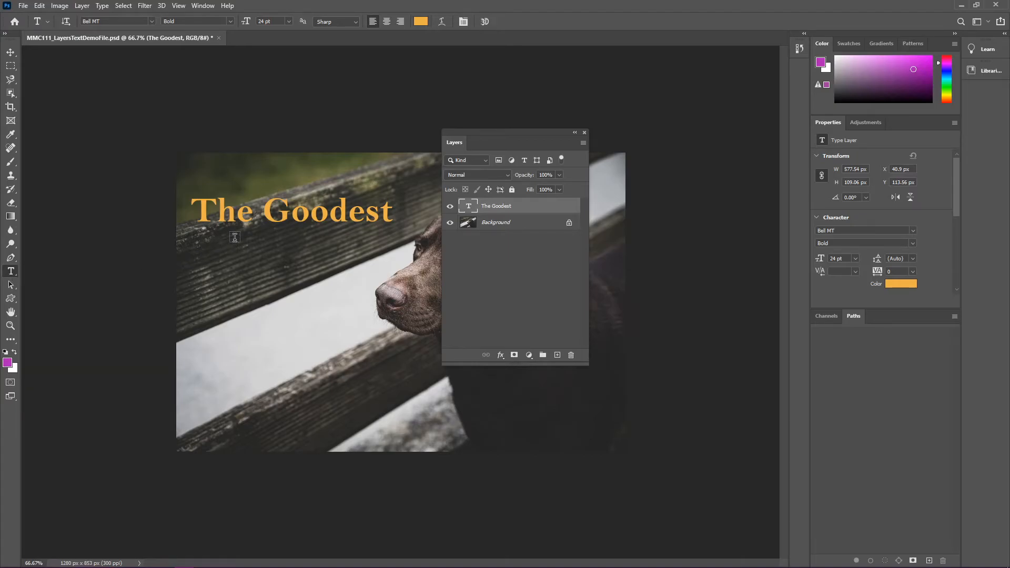
{"action": "left_click_drag", "start_coordinate": [234, 238], "coordinate": [400, 278]}
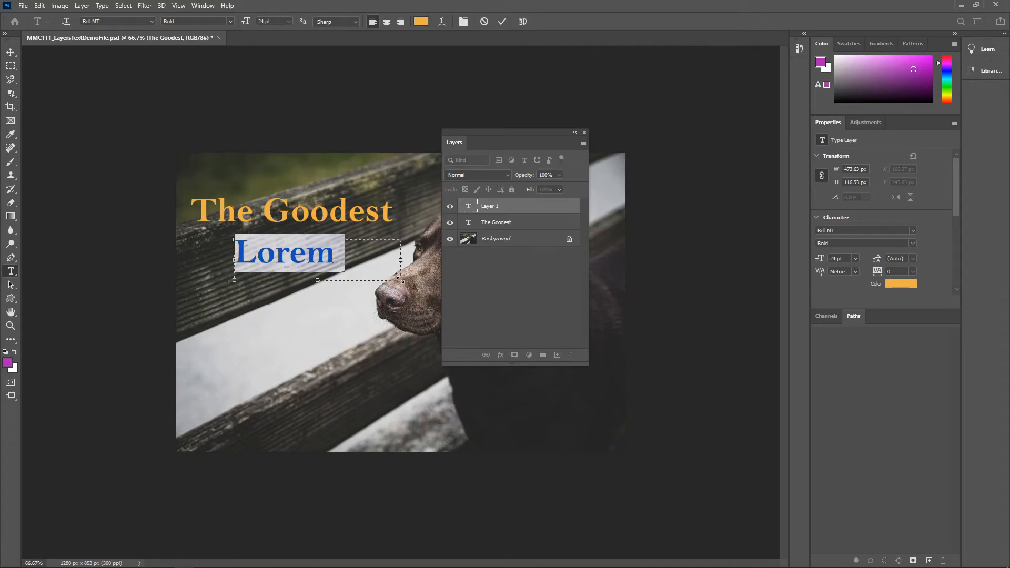
{"action": "type", "text": "of Dogs"}
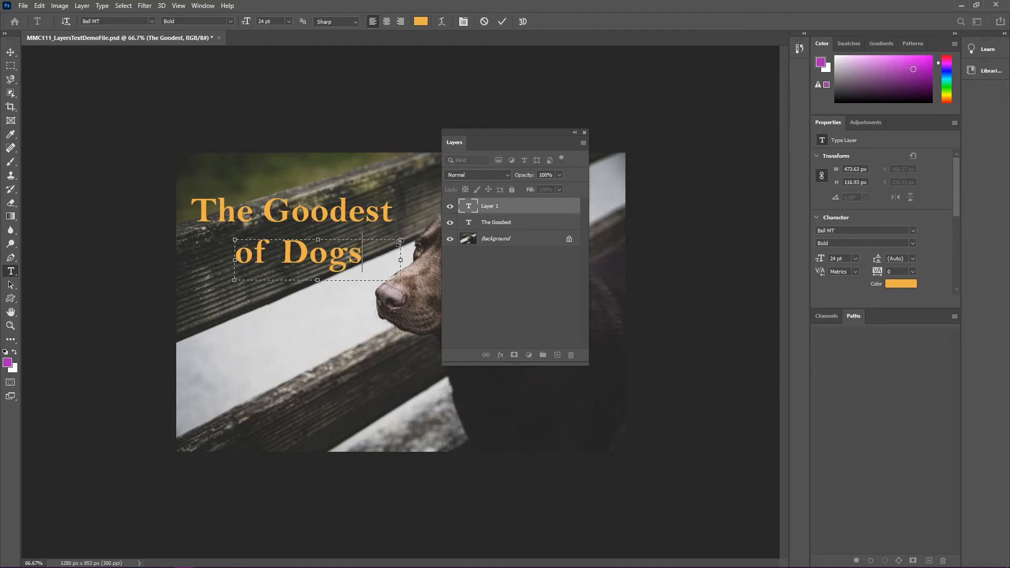
Narrow the "of Dogs" text box to about 451 px, try a slight rotation and undo it, and commit the text.
{"action": "mouse_move", "coordinate": [399, 259]}
{"action": "left_mouse_down"}
{"action": "mouse_move", "coordinate": [285, 258]}
{"action": "mouse_move", "coordinate": [391, 259]}
{"action": "left_mouse_up"}
{"action": "left_click_drag", "start_coordinate": [400, 234], "coordinate": [396, 227]}
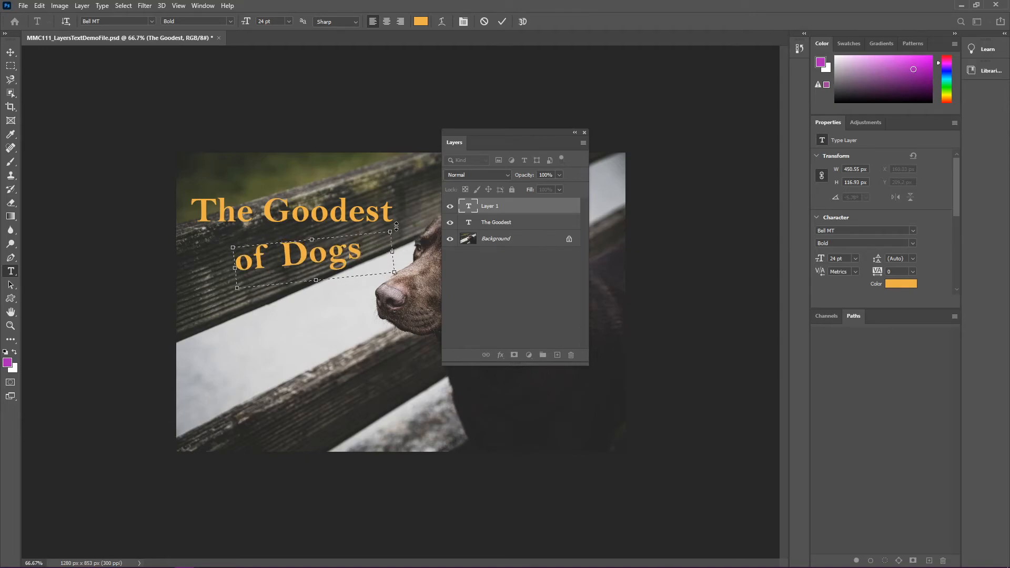
{"action": "key", "text": "ctrl+z"}
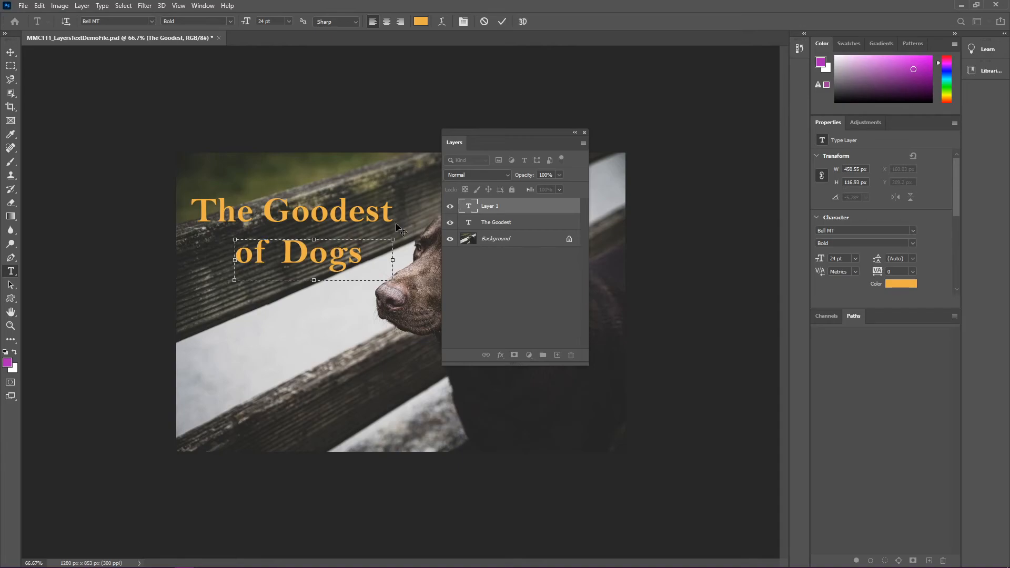
{"action": "left_click", "coordinate": [502, 21]}
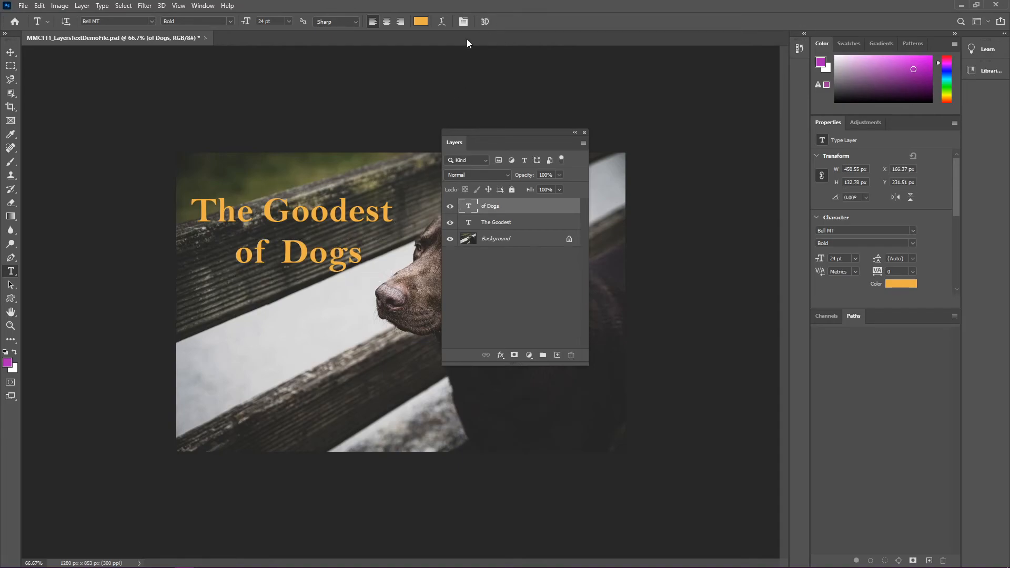
Move "of Dogs" to about X 276 px, Y 232 px and "The Goodest" to about X 15 px, Y 163 px; reselect the "of Dogs" layer.
{"action": "left_click", "coordinate": [11, 53]}
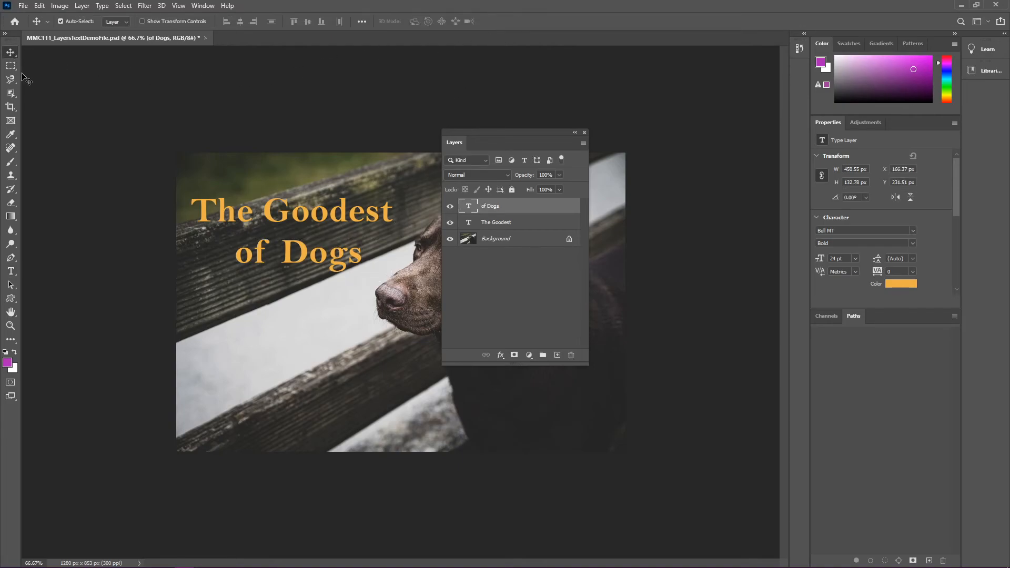
{"action": "left_click_drag", "start_coordinate": [287, 253], "coordinate": [335, 232]}
{"action": "left_click", "coordinate": [354, 230]}
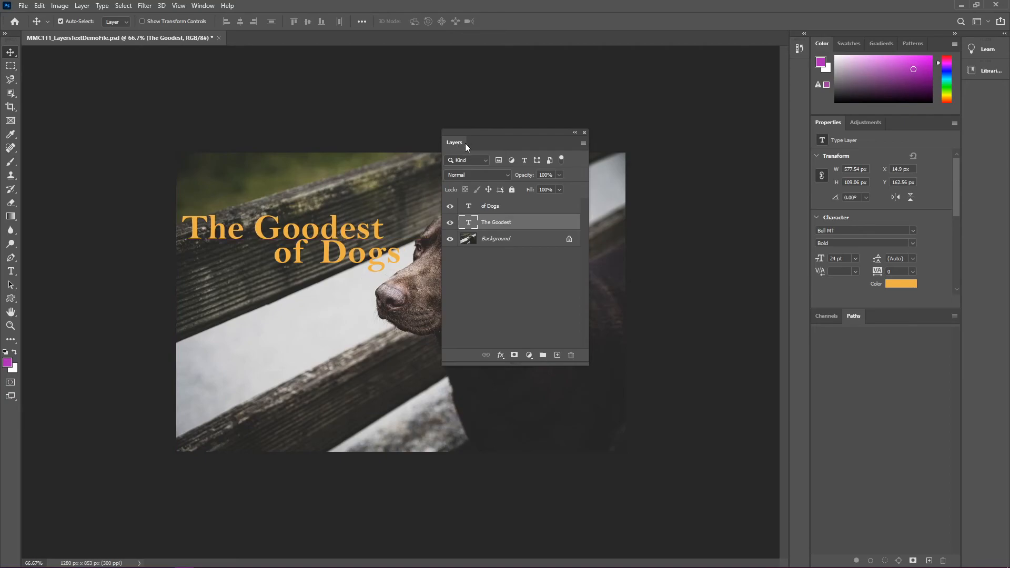
{"action": "left_click", "coordinate": [514, 209]}
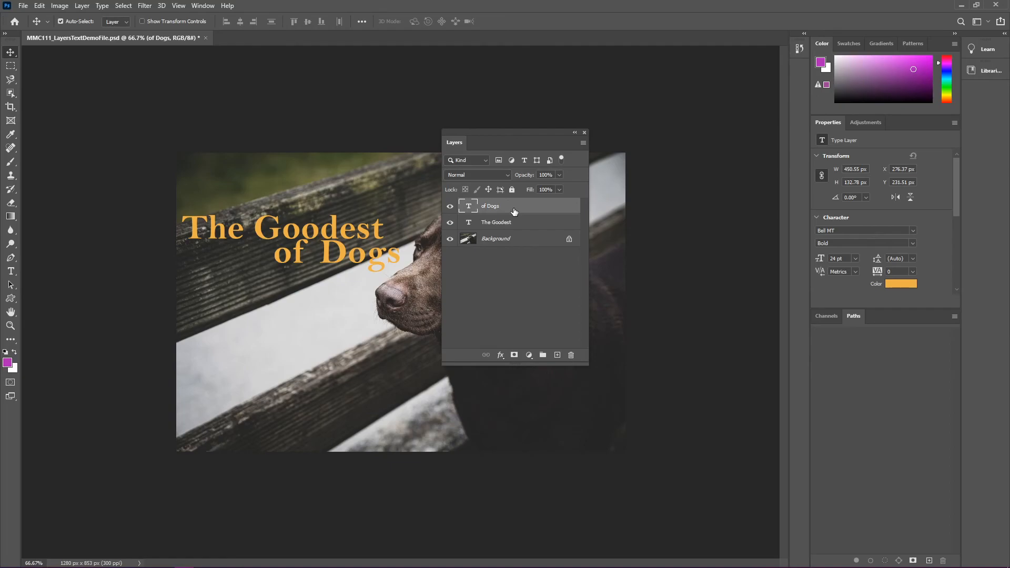